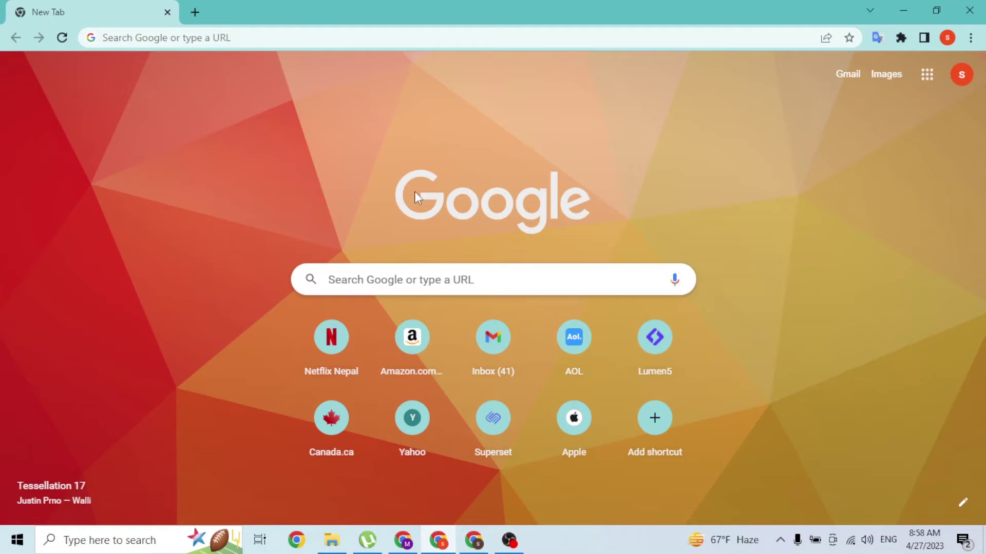
Step: Load the invideo.io homepage in Chrome's address bar
left_click(459, 34)
type("invid")
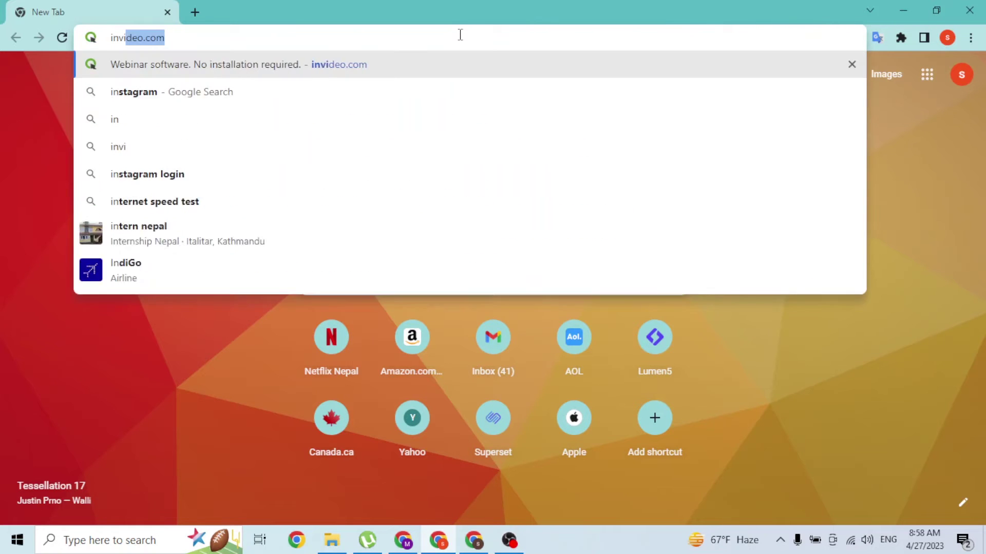
type("eo.io")
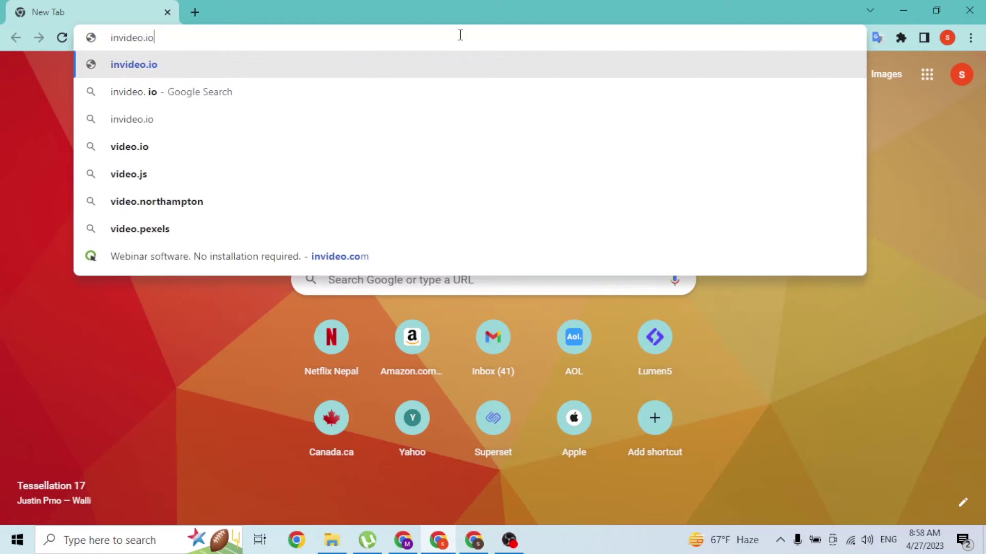
key("Return")
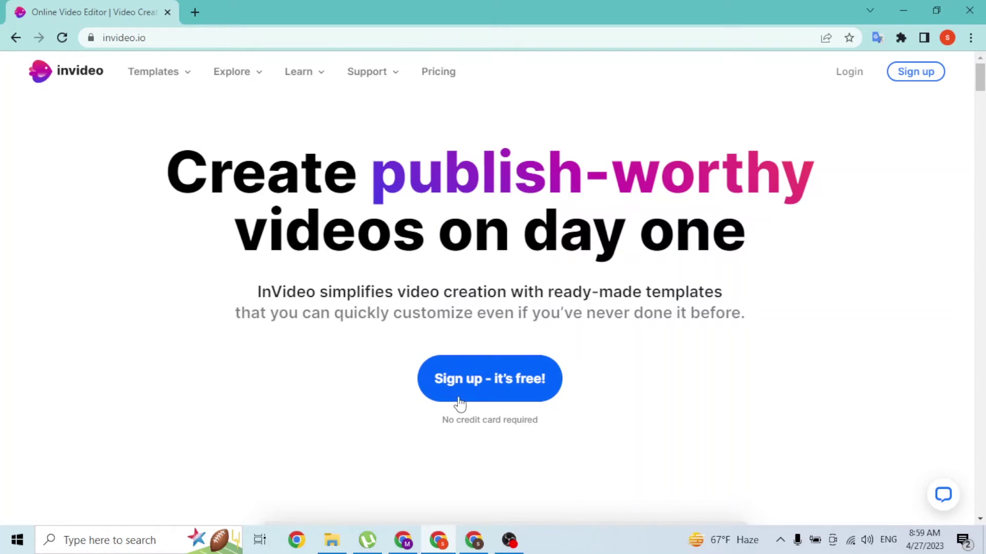
Step: Open the 'Sign up - it's free!' form and look over its name, e-mail and password fields
left_click(463, 380)
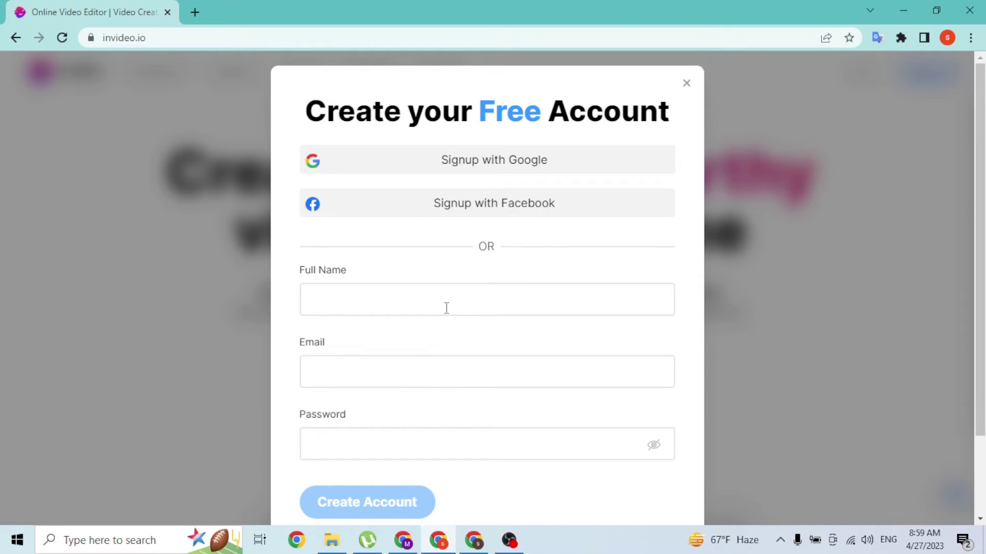
scroll(446, 308, "down", 2)
scroll(446, 308, "up", 2)
left_click(437, 304)
left_click(456, 370)
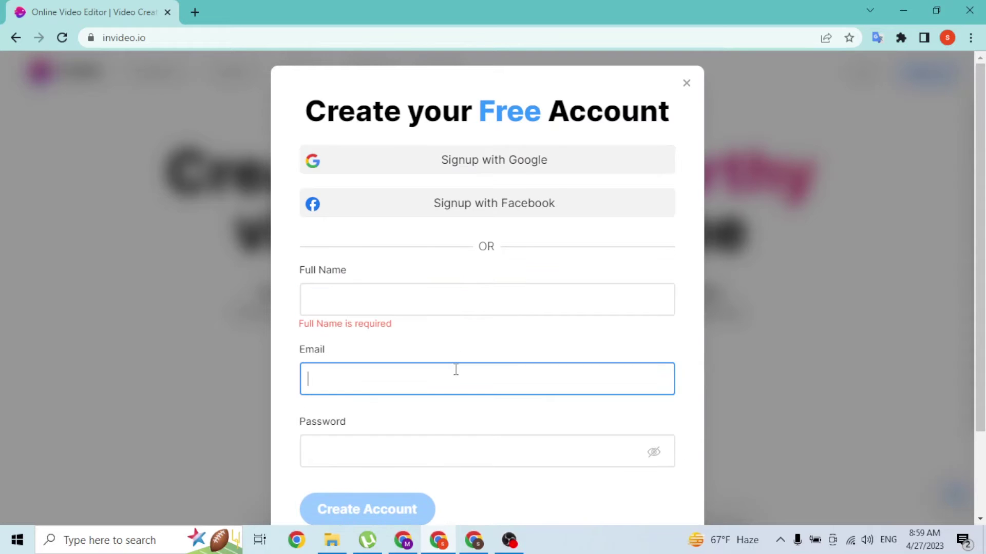
left_click(424, 464)
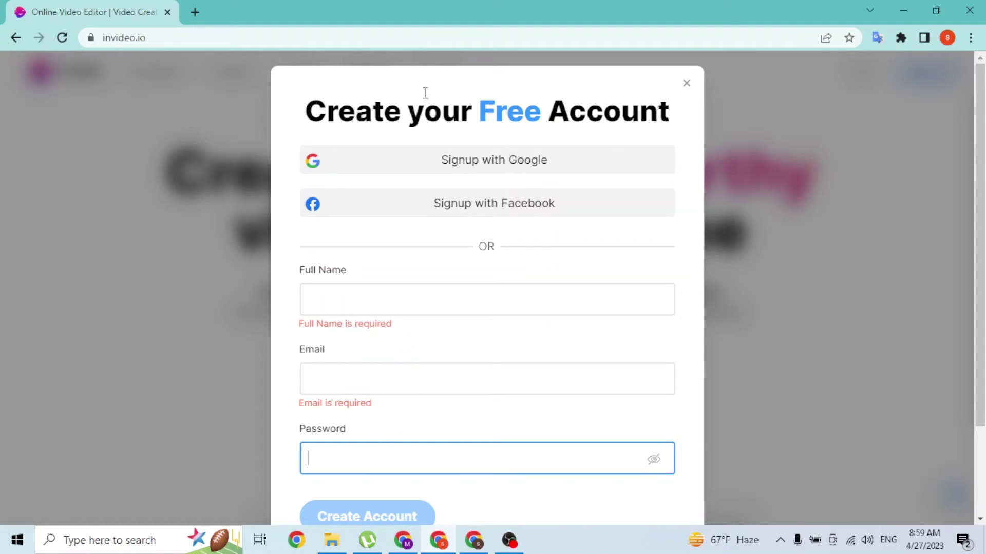
Step: Enter the full name, e-mail address and account password in the signup form
left_click(345, 289)
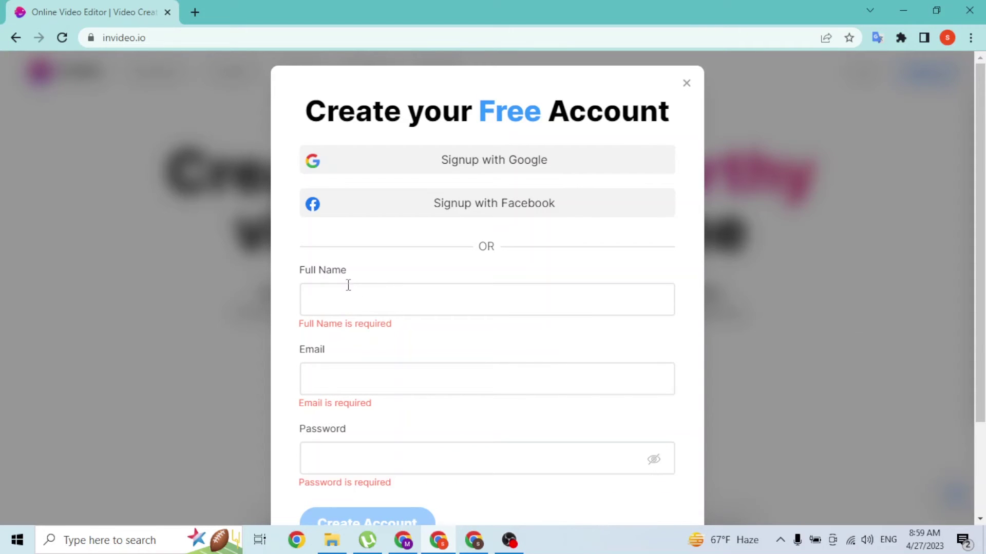
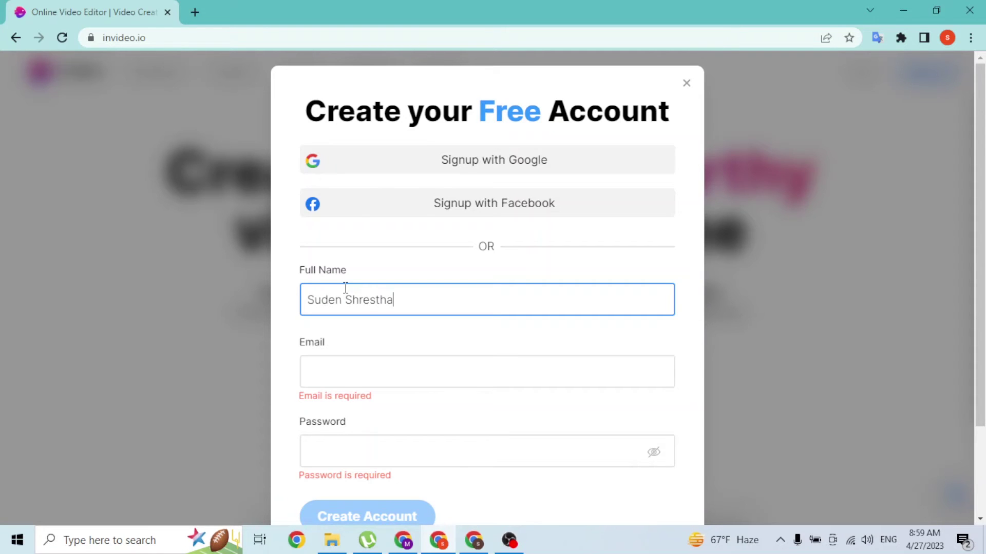
key("Tab")
key("BackSpace")
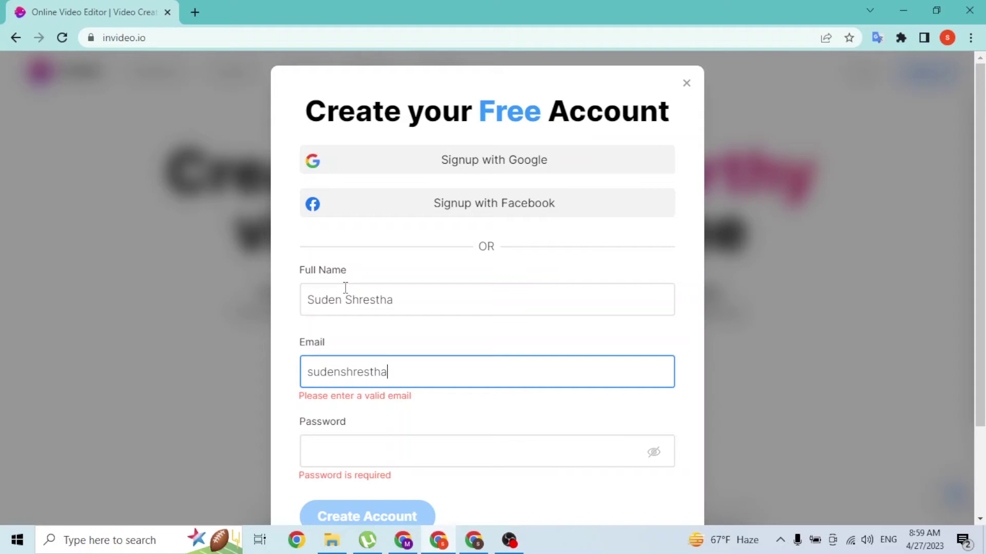
key("Tab")
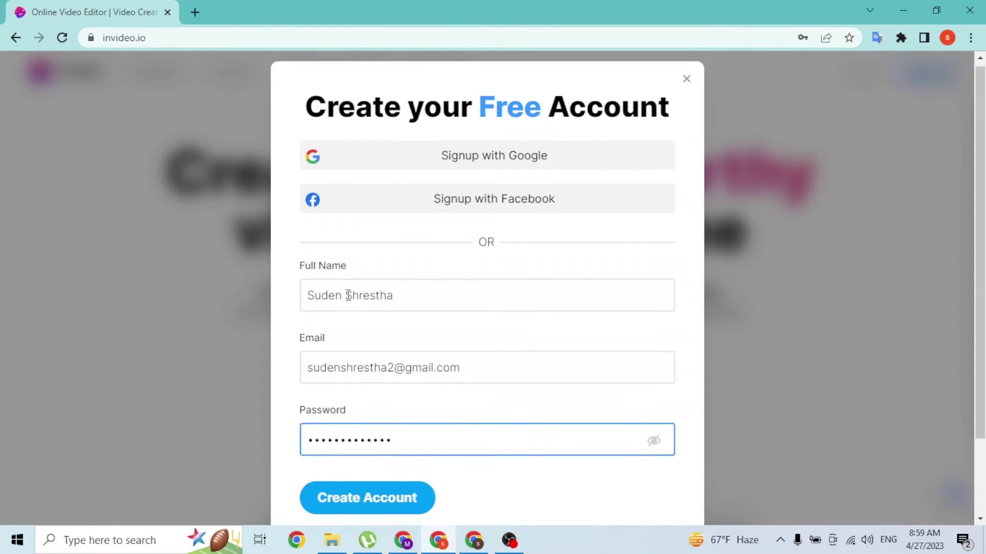
scroll(477, 390, "down", 2)
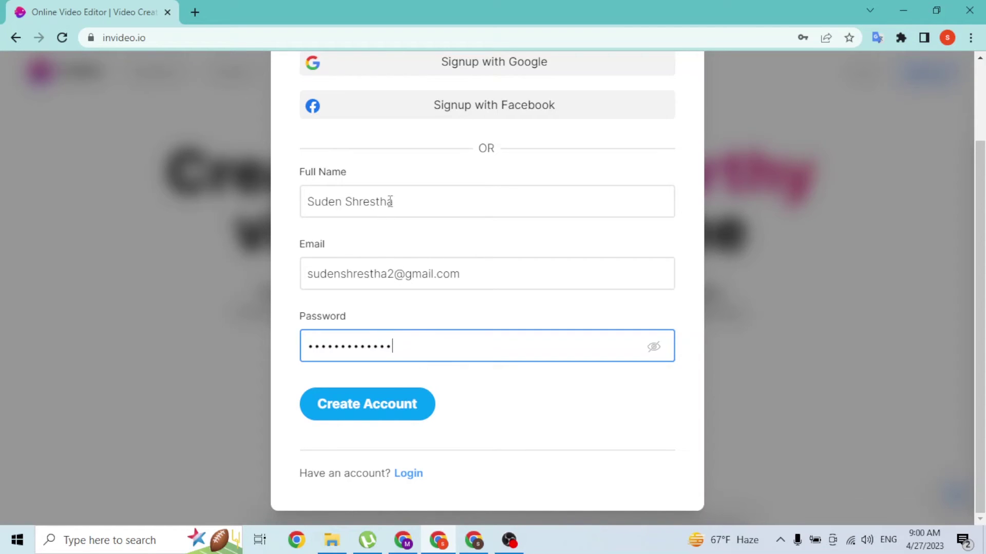
left_click(408, 197)
key("Tab")
left_click(467, 366)
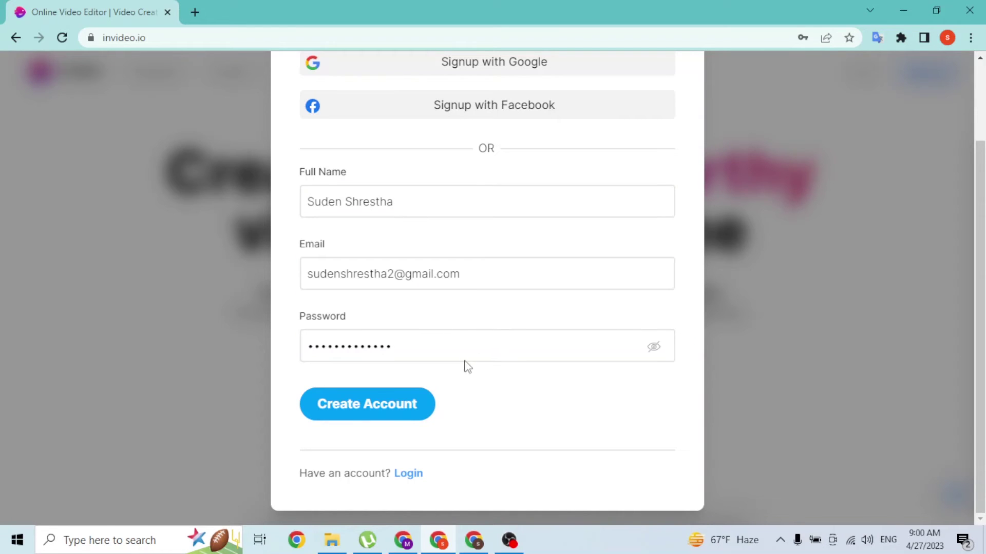
Step: Create the account, decline saving the password, choose YouTuber/Influencer, and skip team invites
left_click(348, 408)
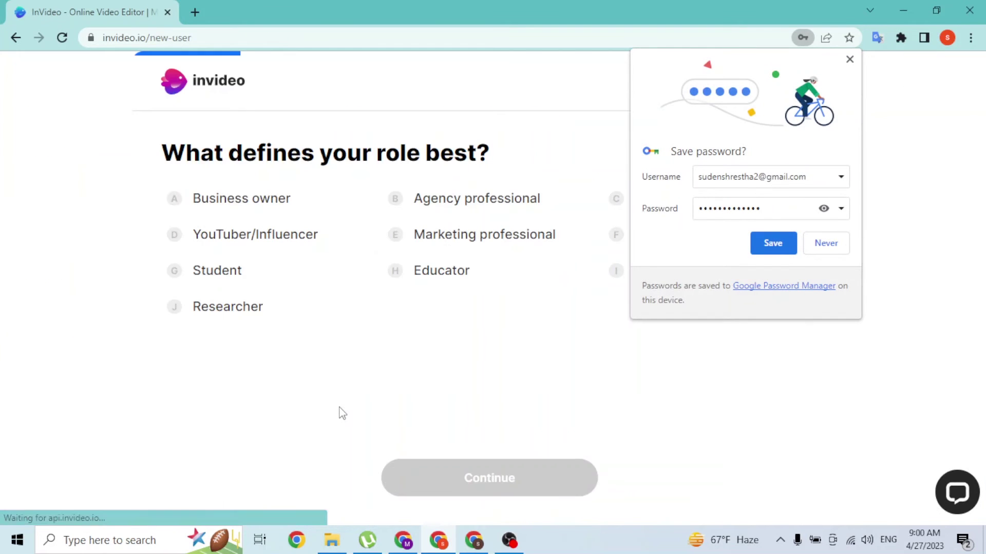
left_click(850, 60)
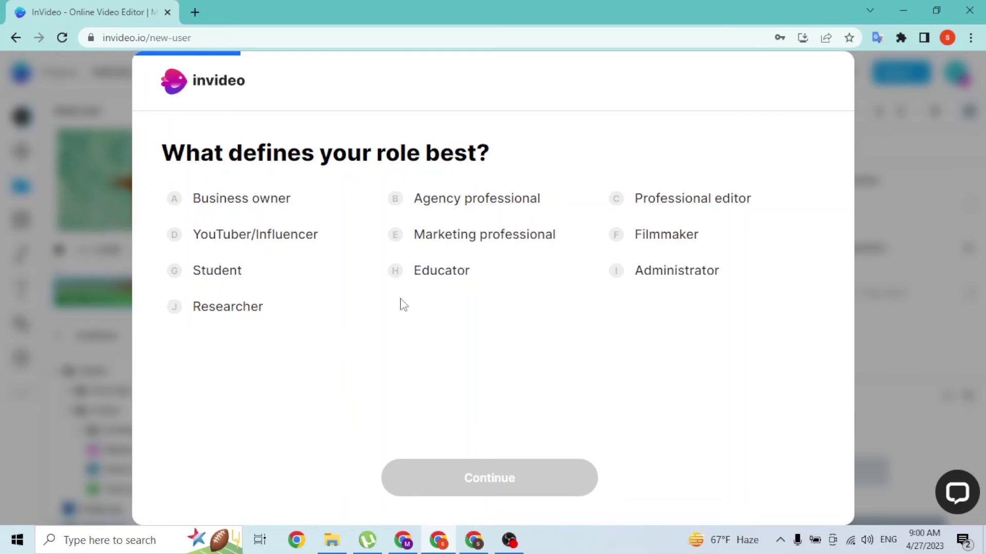
left_click(194, 242)
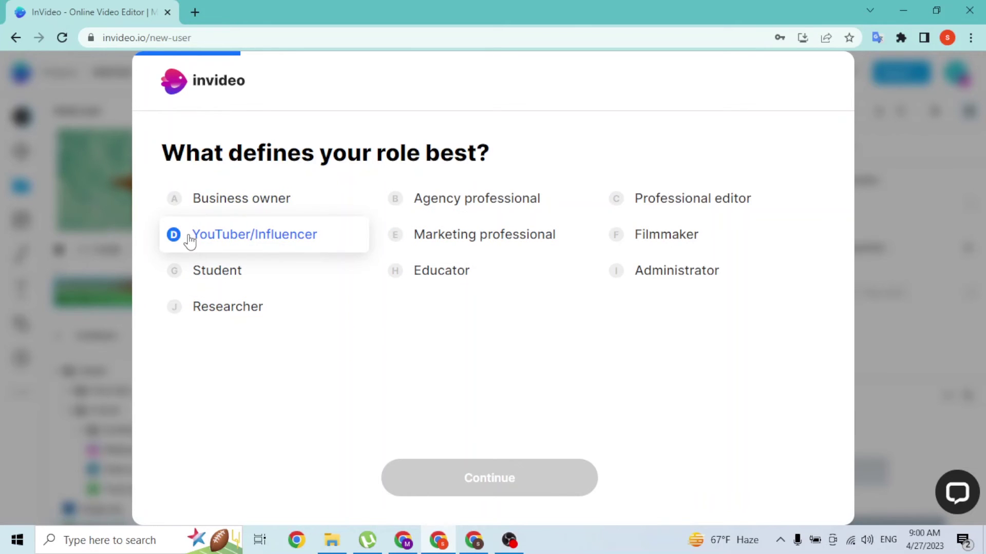
left_click(467, 485)
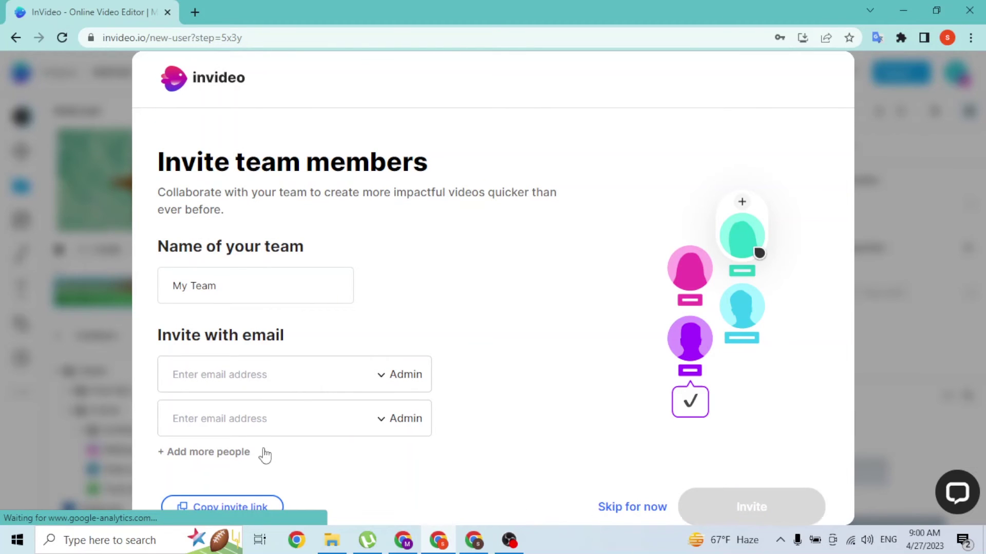
left_click(616, 504)
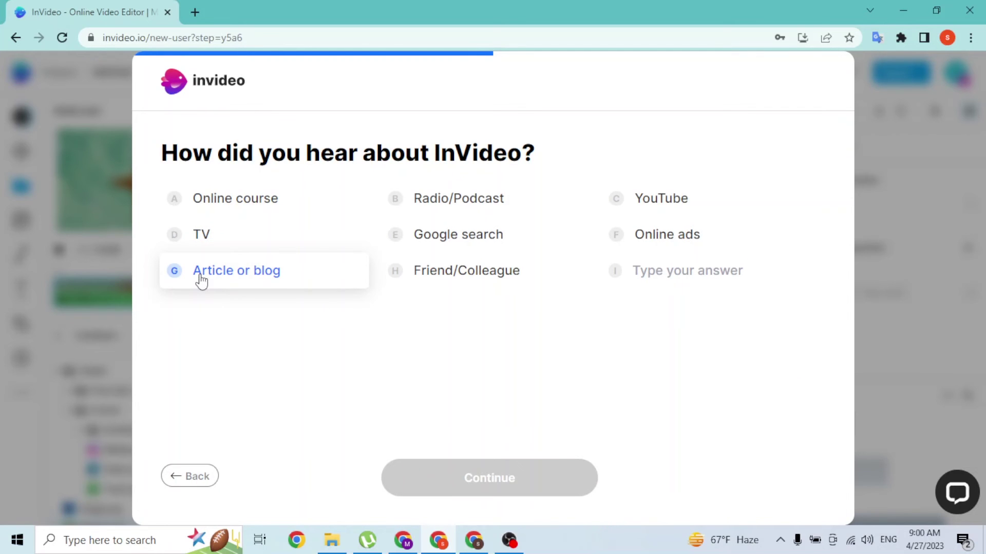
Step: Answer YouTube as where InVideo was discovered
left_click(664, 199)
left_click(238, 281)
left_click(651, 208)
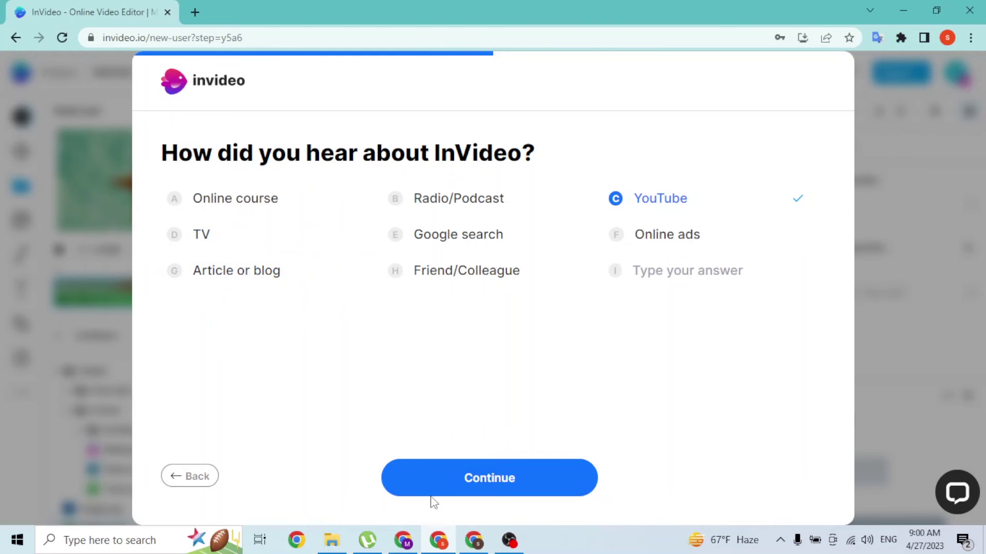
left_click(526, 479)
Step: Pick the first goal and YouTube videos as platform, then dismiss the 25% off coupon
left_click(208, 249)
left_click(426, 492)
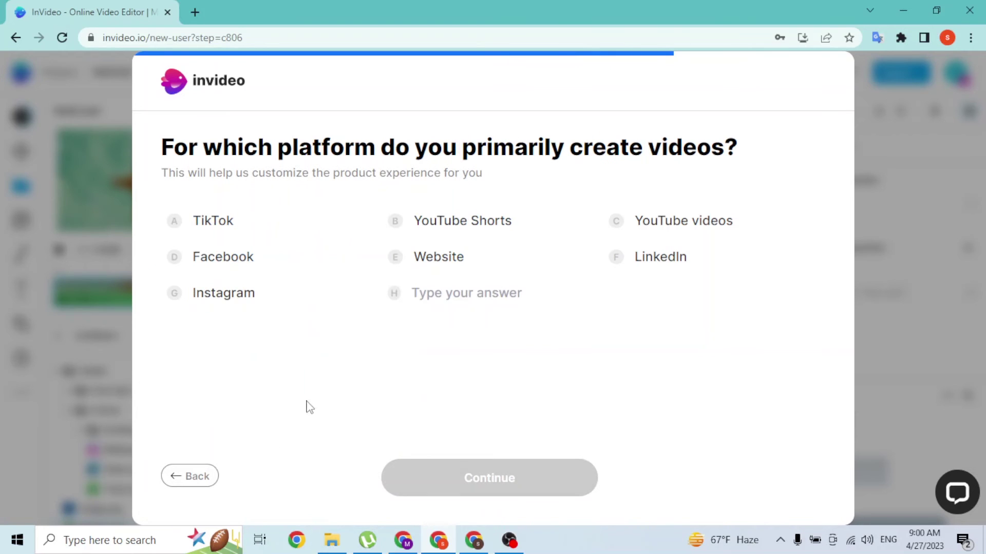
left_click(622, 231)
left_click(501, 477)
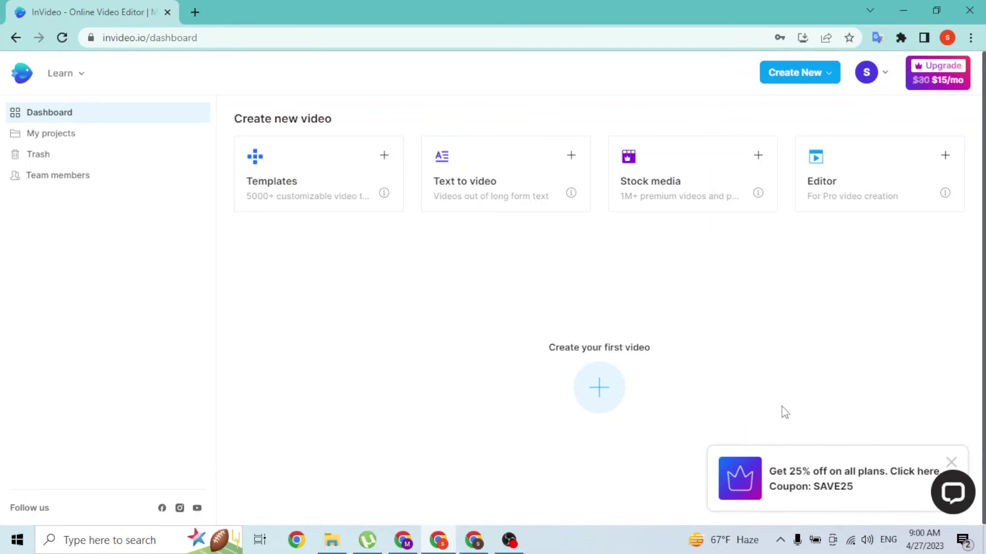
left_click(951, 462)
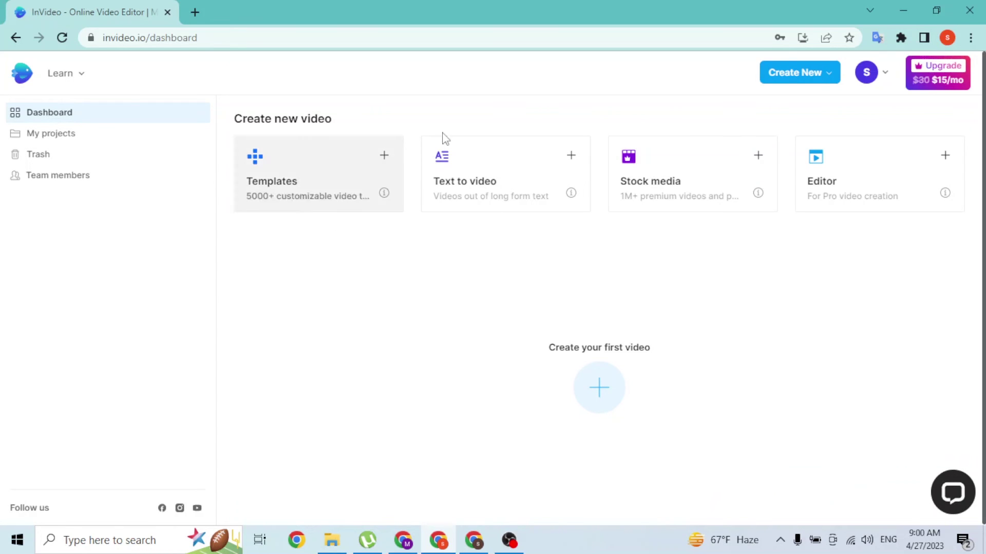
Step: Check the Gmail inbox in a new tab, then return to the InVideo dashboard tab
key("ctrl+t")
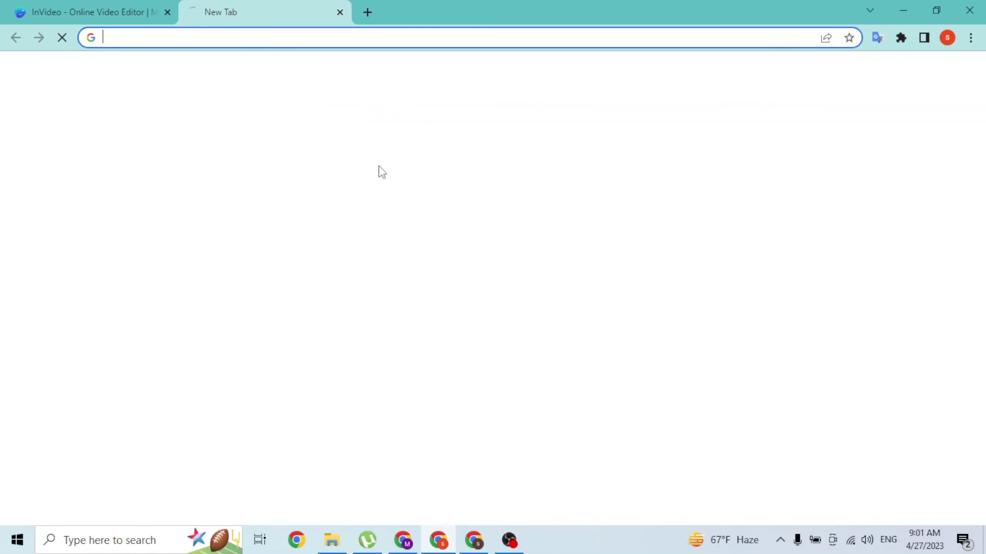
type("gmail")
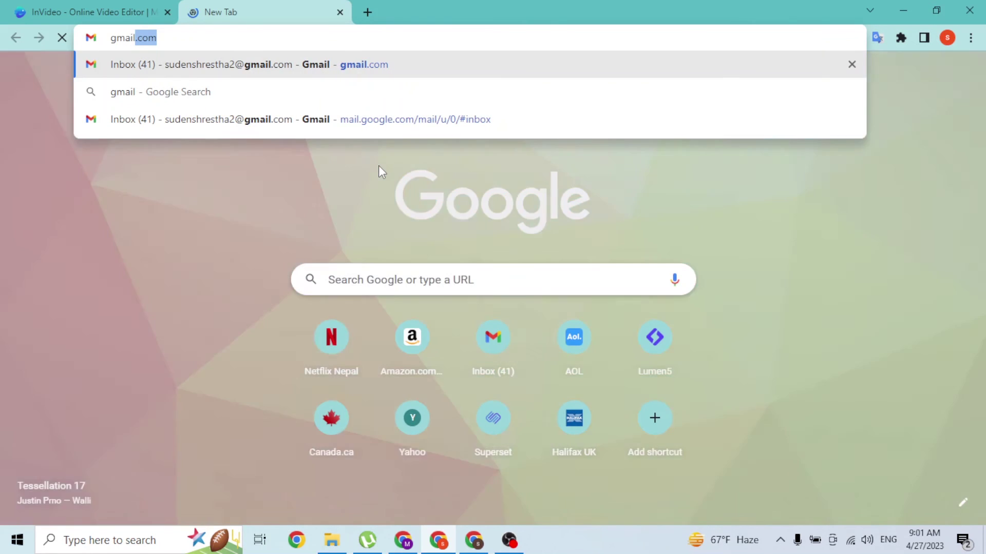
type(".com")
key("Return")
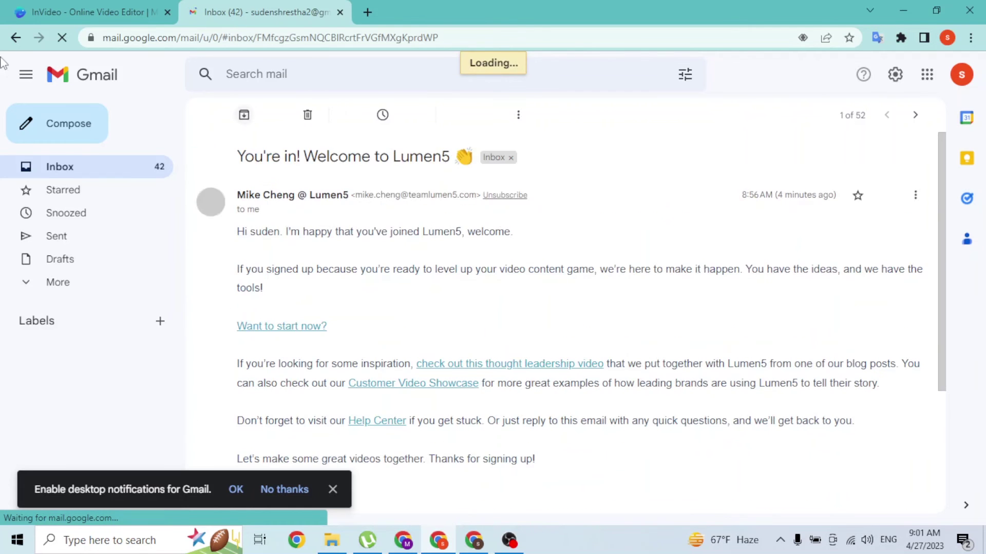
key("alt+Left")
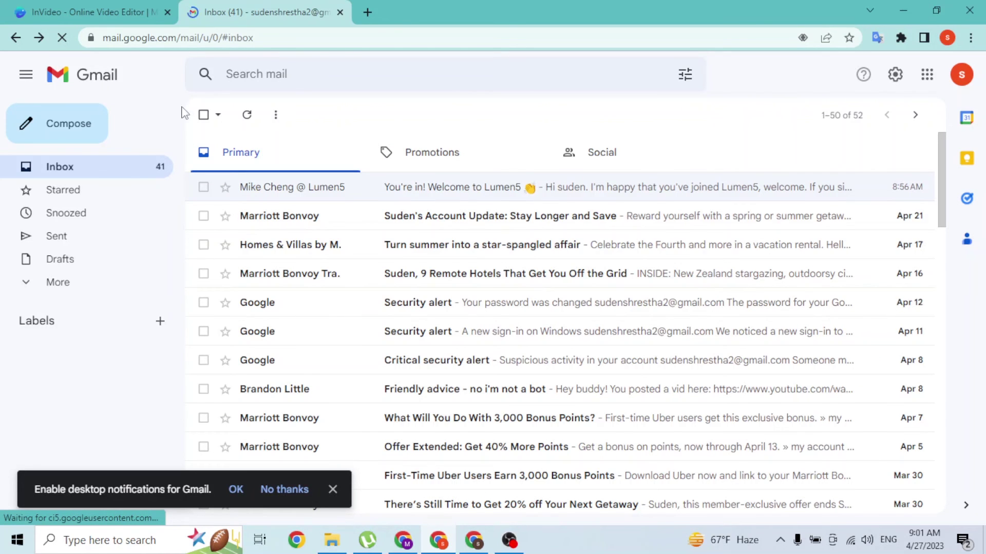
left_click(80, 9)
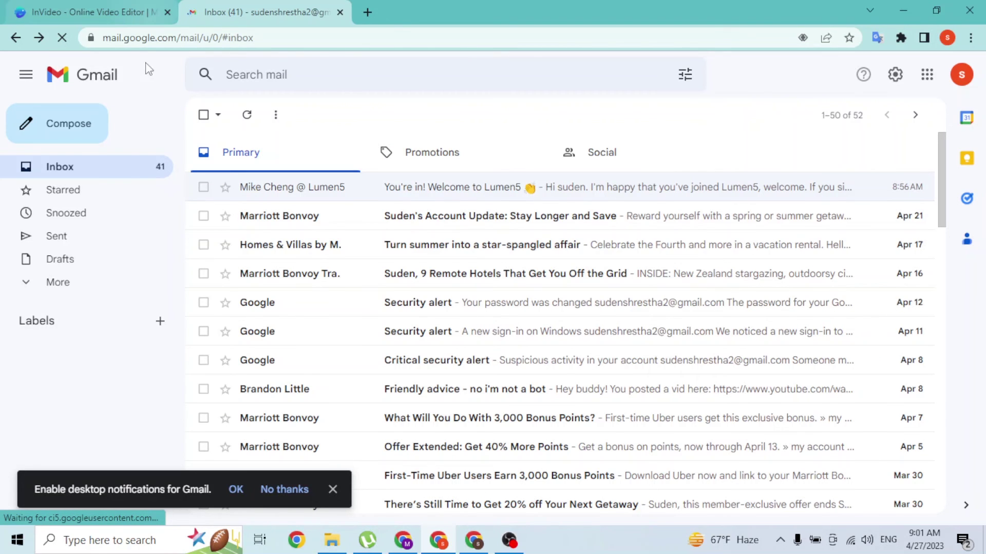
left_click(320, 12)
left_click(122, 10)
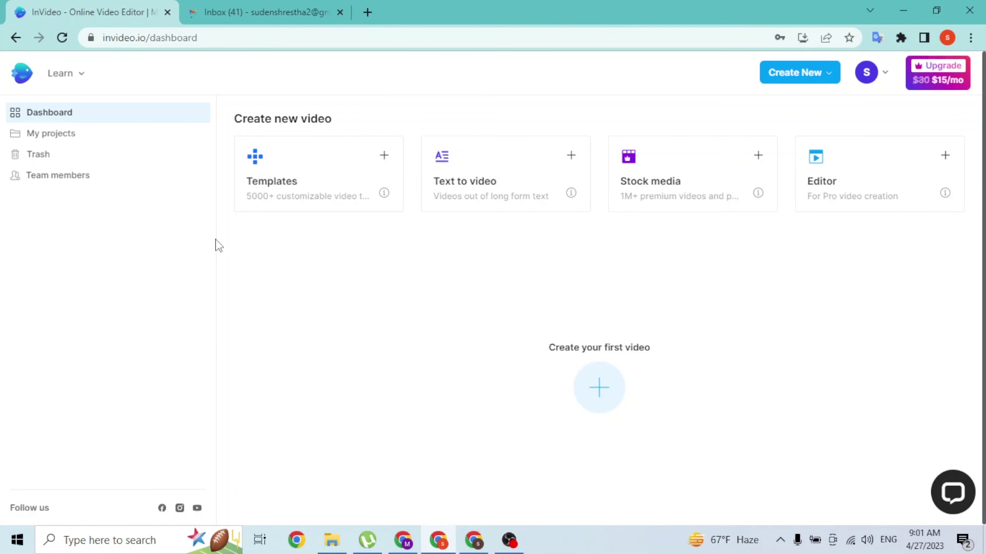